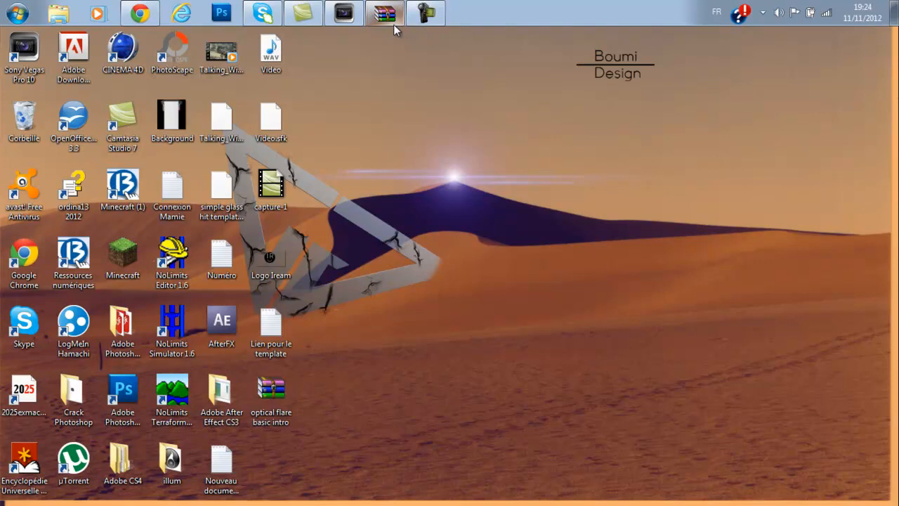
pyautogui.click(394, 24)
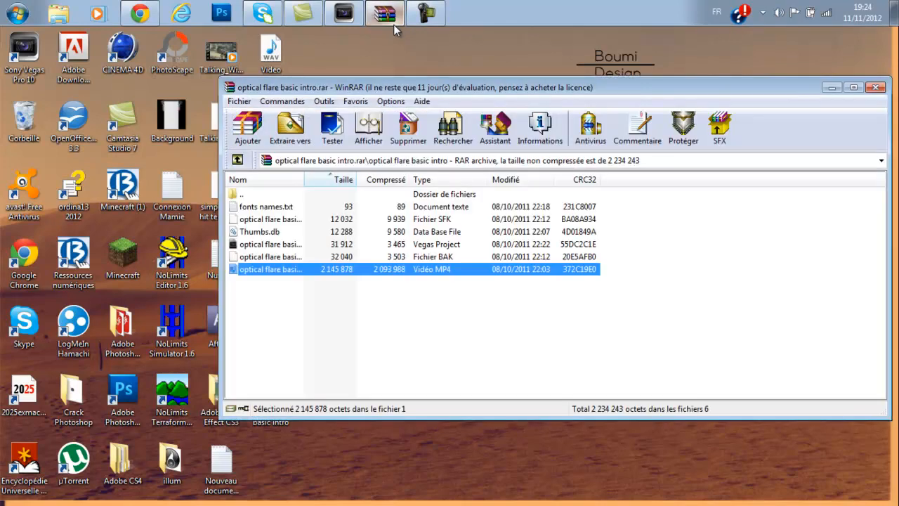
pyautogui.doubleClick(295, 196)
pyautogui.click(832, 88)
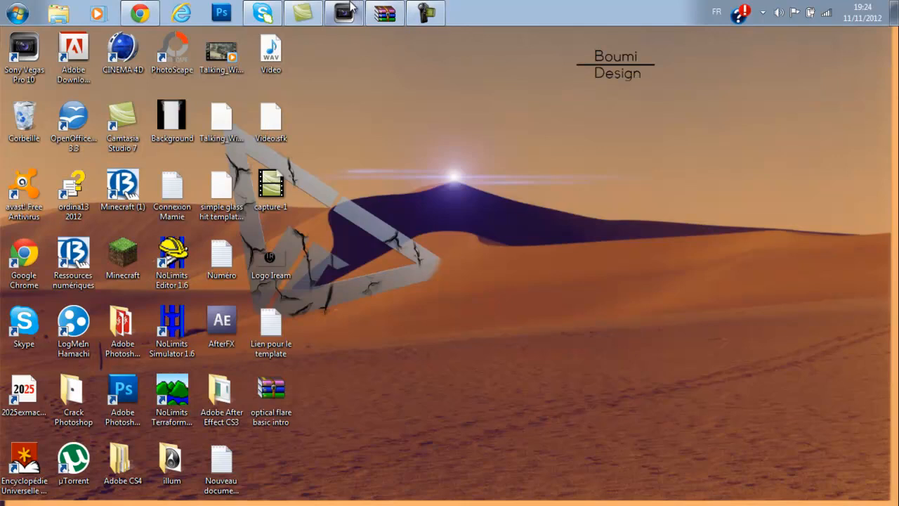
# Switch to Vegas Pro and create a new project from the HDV 720-25p (1280x720; 25,000 ips) template.
pyautogui.click(354, 6)
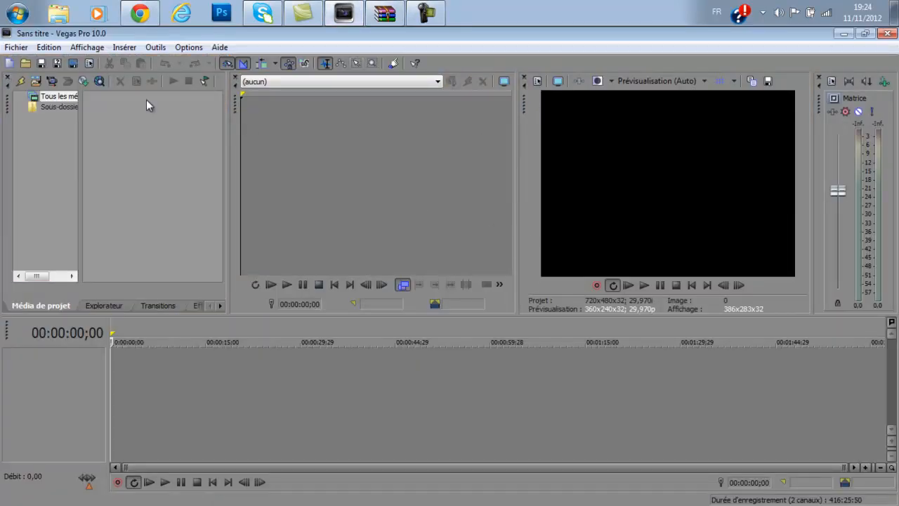
pyautogui.click(15, 47)
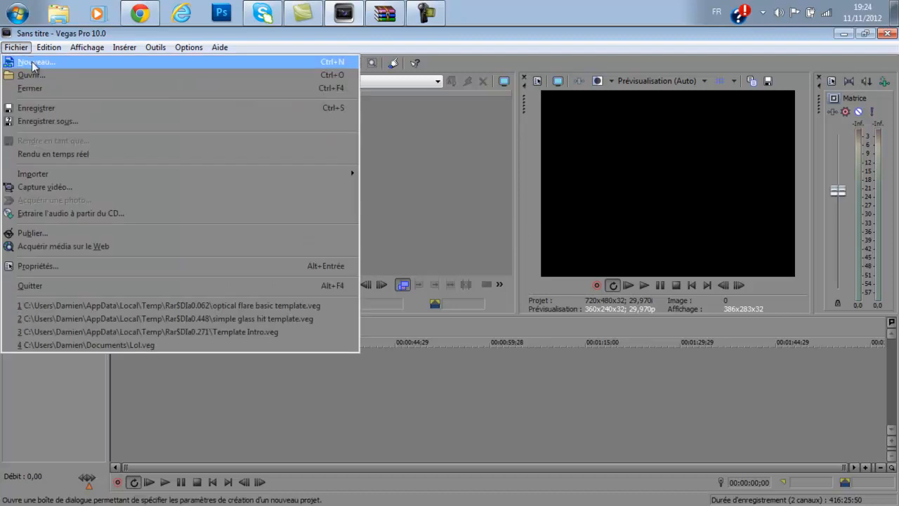
pyautogui.click(32, 61)
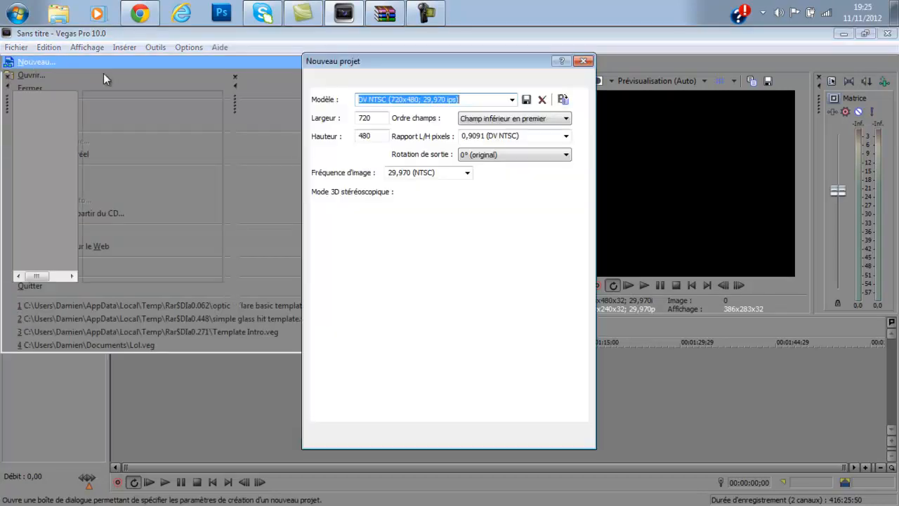
pyautogui.moveTo(493, 63); pyautogui.dragTo(382, 59)
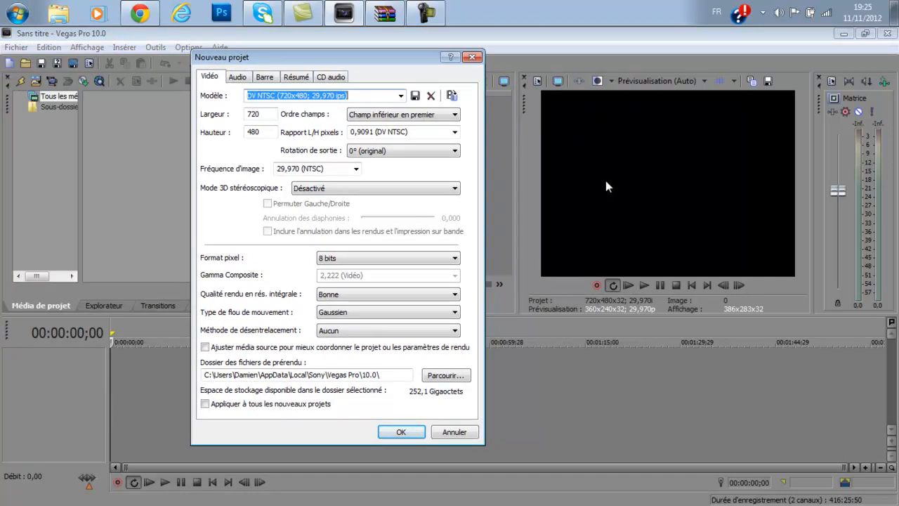
pyautogui.click(401, 96)
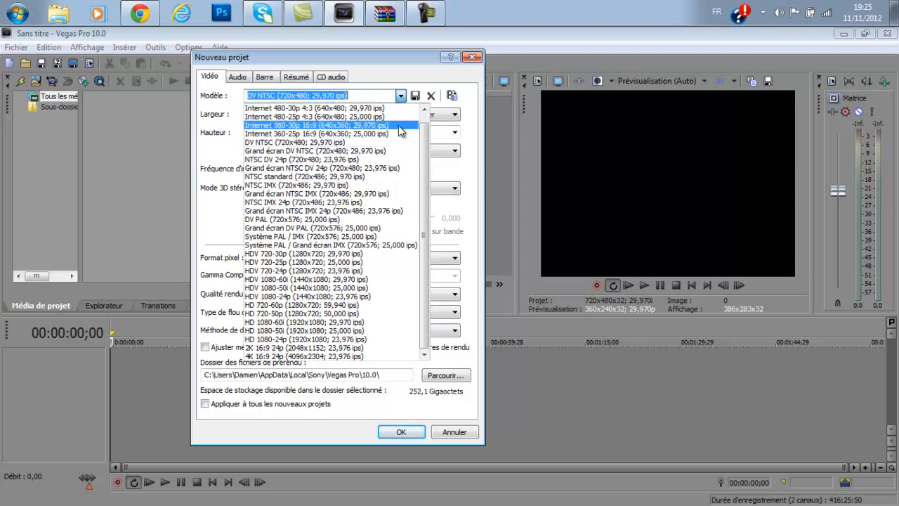
pyautogui.click(346, 262)
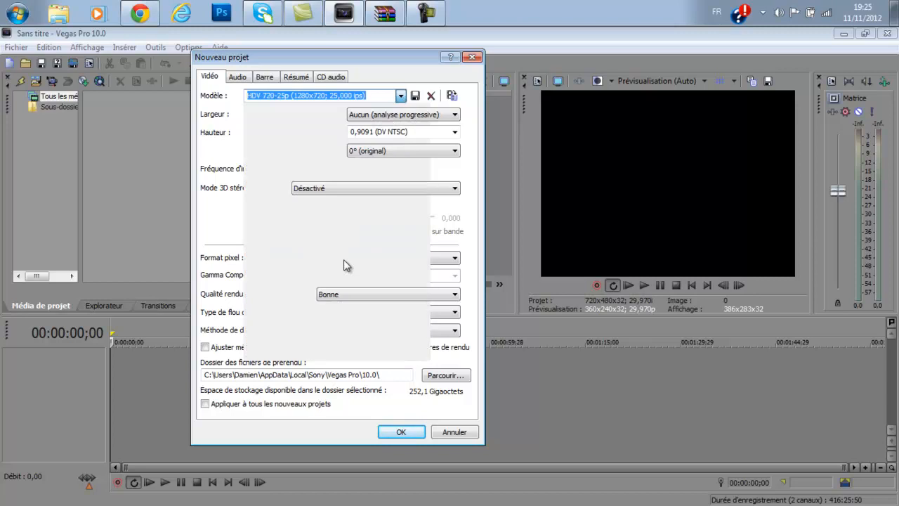
pyautogui.click(395, 433)
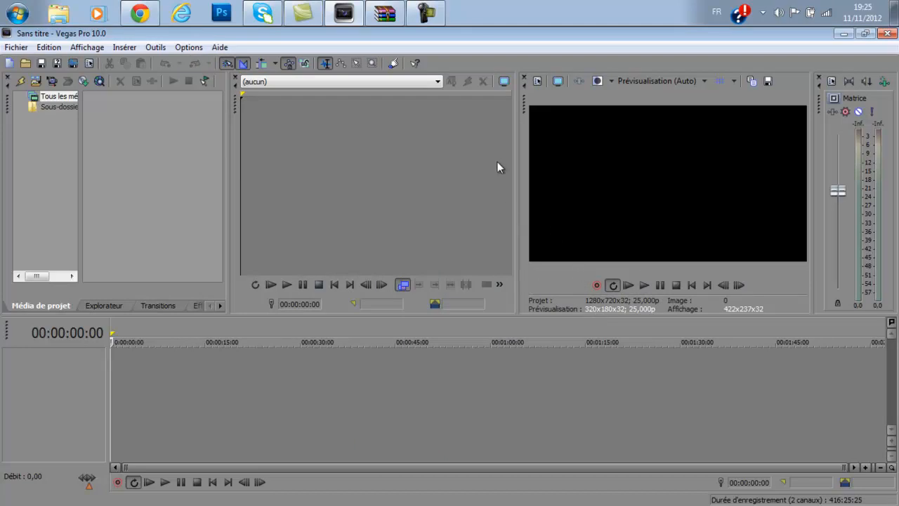
# Try to add the MP4 video from the archive's optical flare basic intro folder directly to the Vegas Pro timeline.
pyautogui.click(383, 14)
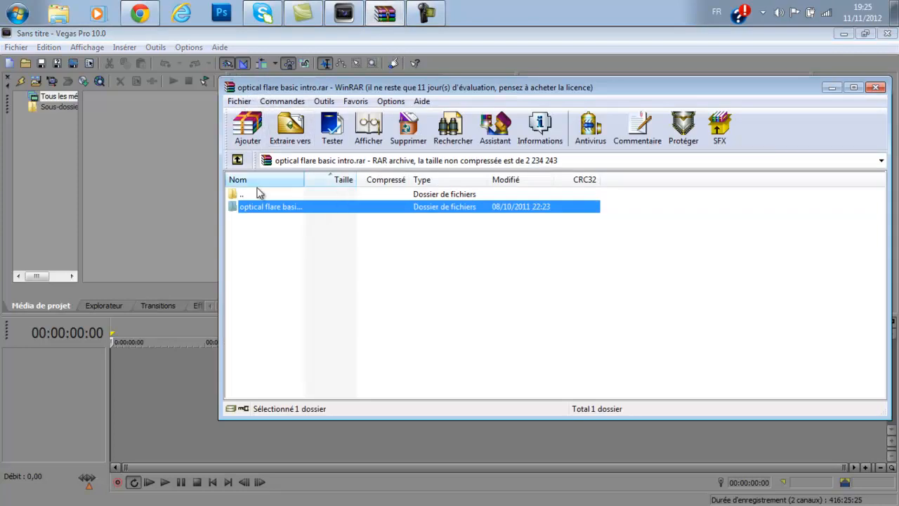
pyautogui.doubleClick(244, 208)
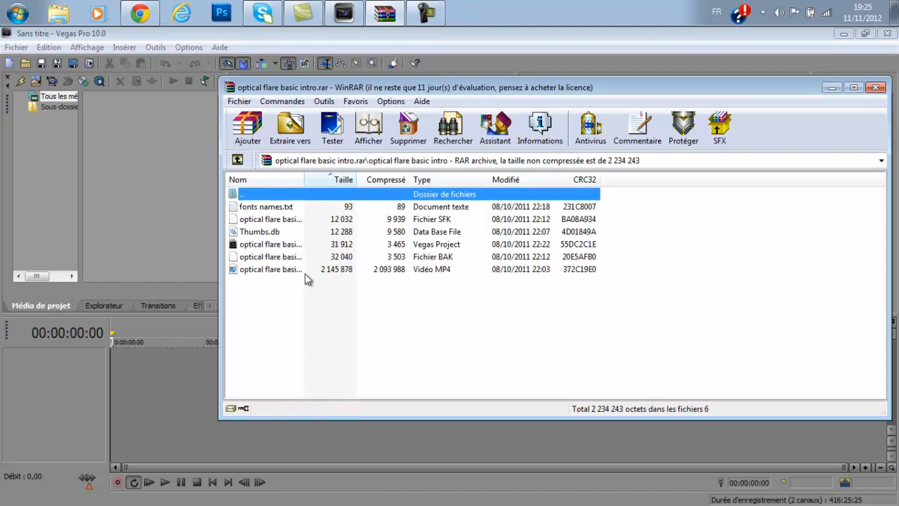
pyautogui.moveTo(301, 271); pyautogui.dragTo(145, 388)
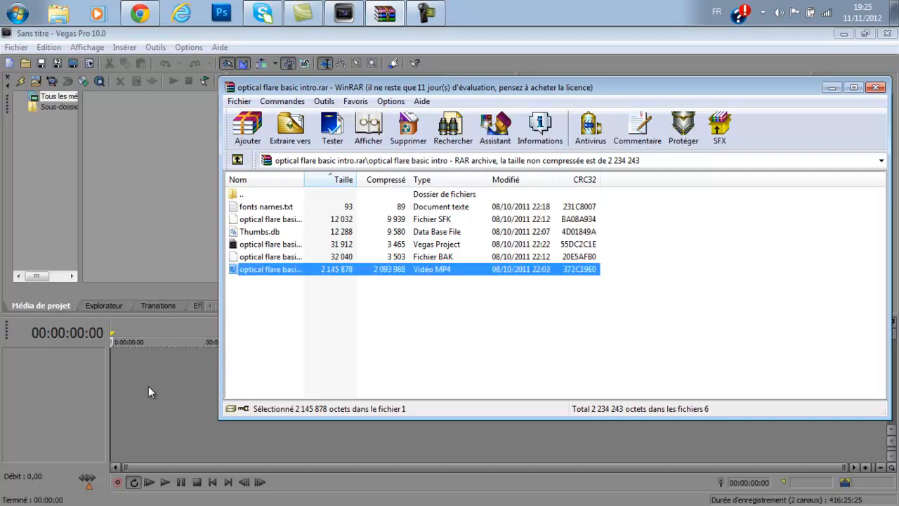
pyautogui.click(831, 88)
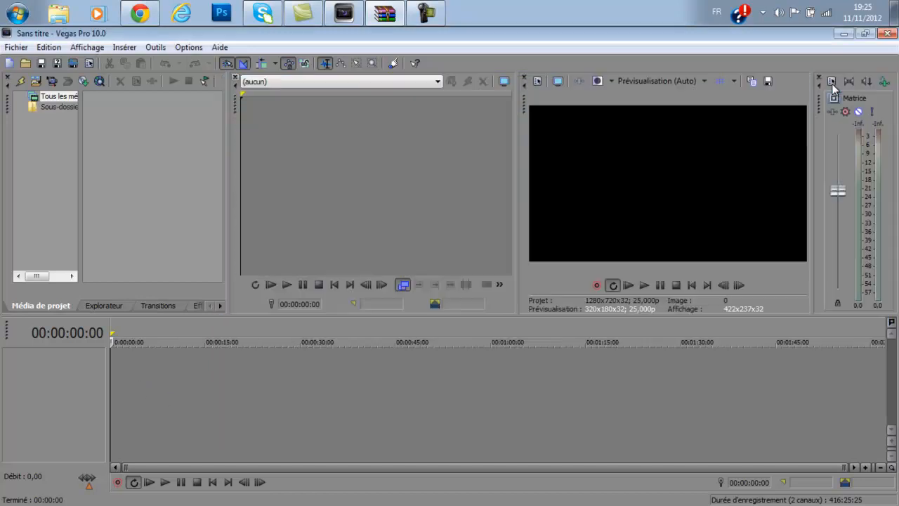
# Extract the optical flare MP4 video from the WinRAR archive to the desktop.
pyautogui.click(843, 33)
pyautogui.click(384, 14)
pyautogui.moveTo(285, 276); pyautogui.dragTo(319, 427)
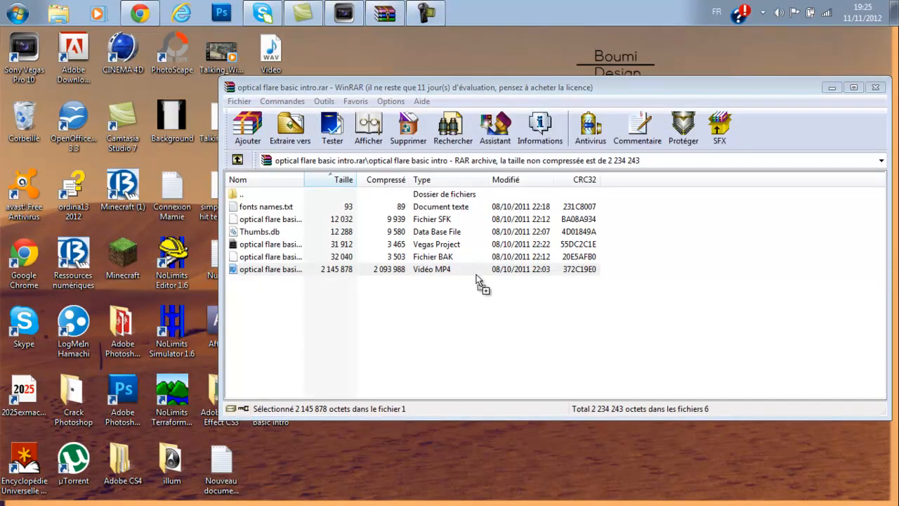
pyautogui.click(831, 87)
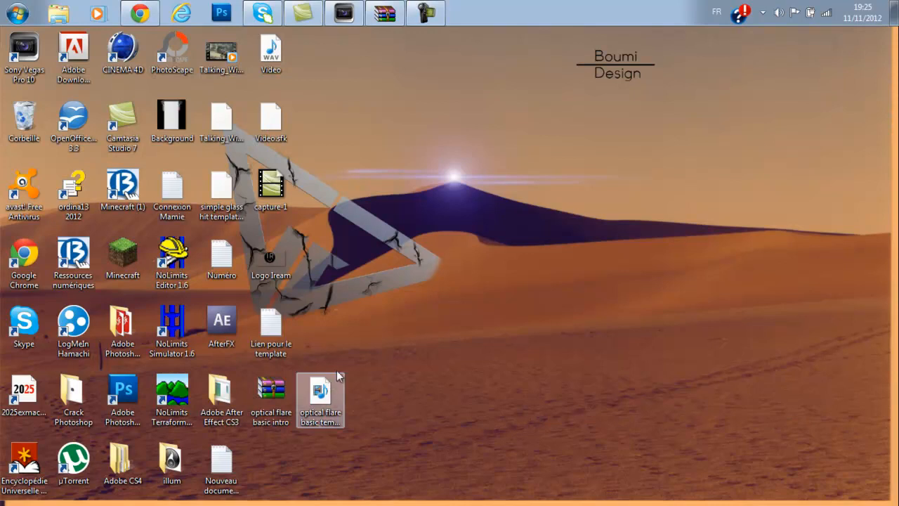
# Add the extracted optical flare video to the start of the Vegas Pro timeline and lower its audio track volume to -Inf.
pyautogui.click(345, 5)
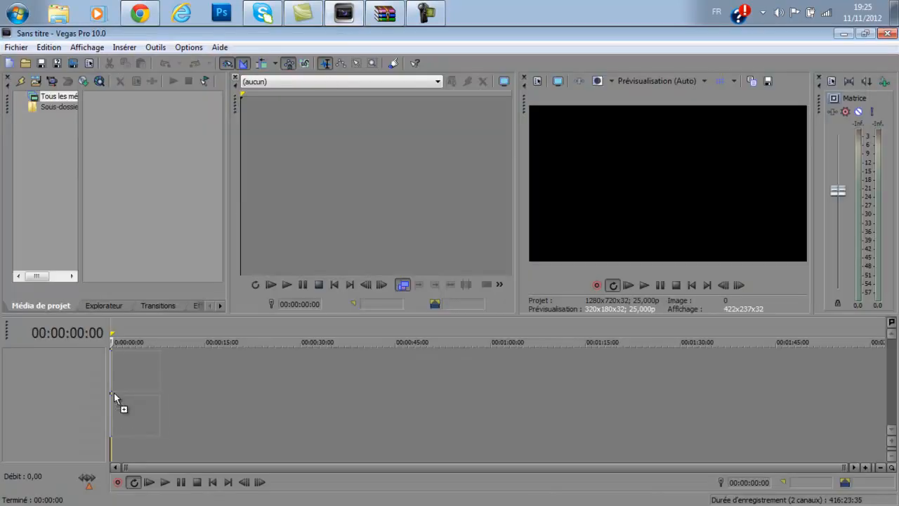
pyautogui.moveTo(114, 394); pyautogui.dragTo(115, 395)
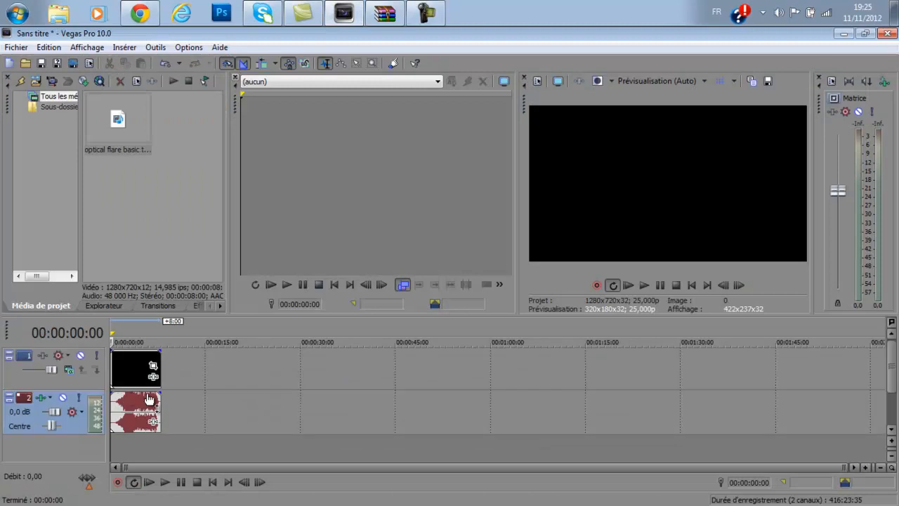
pyautogui.moveTo(55, 412); pyautogui.dragTo(30, 416)
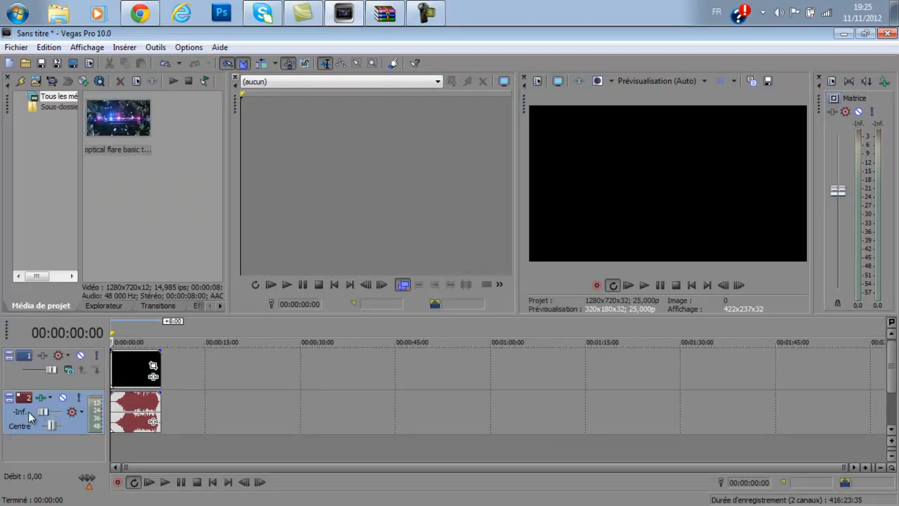
# Play the optical flare clip through to preview it, and return the playhead to the start.
pyautogui.click(164, 482)
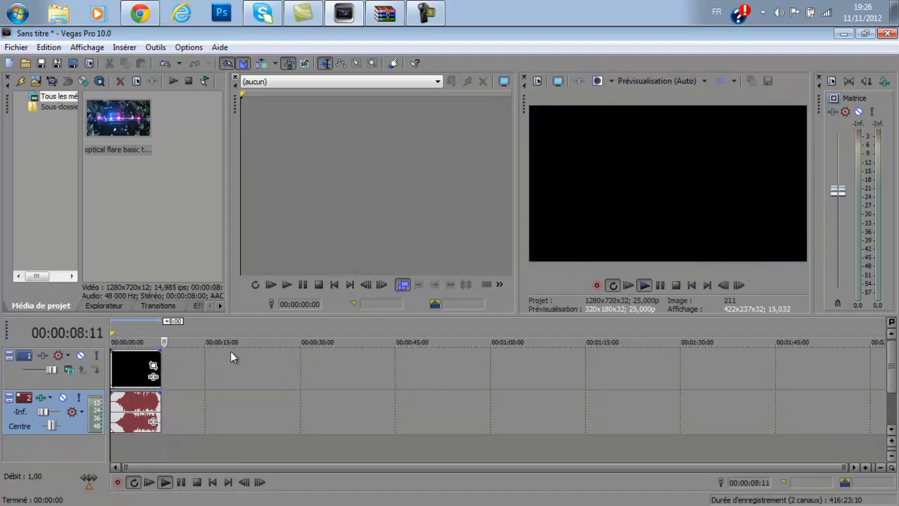
pyautogui.click(180, 482)
pyautogui.moveTo(172, 342); pyautogui.dragTo(111, 343)
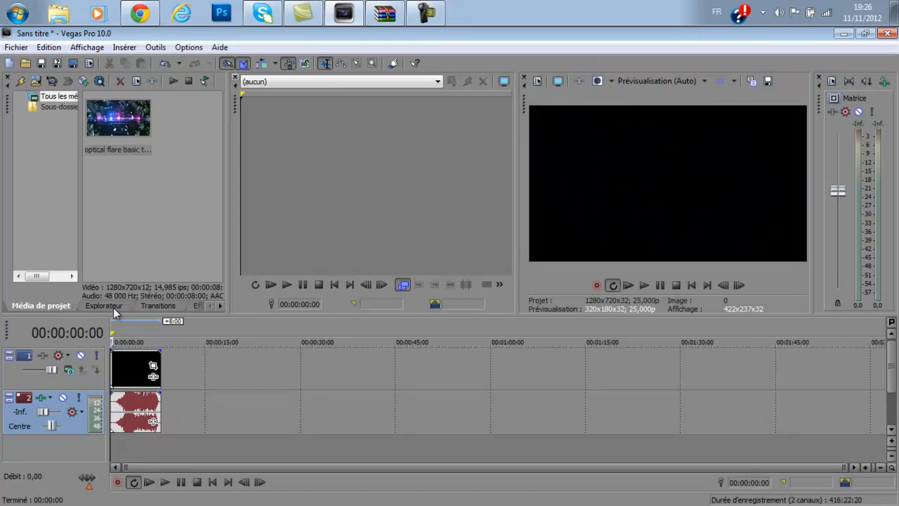
# Insert a new video track above the optical flare clip's track.
pyautogui.rightClick(180, 450)
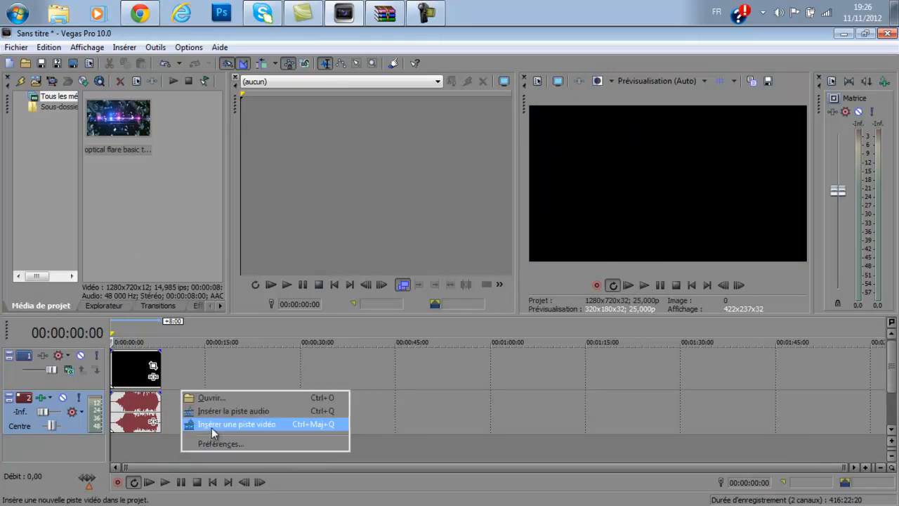
pyautogui.click(422, 441)
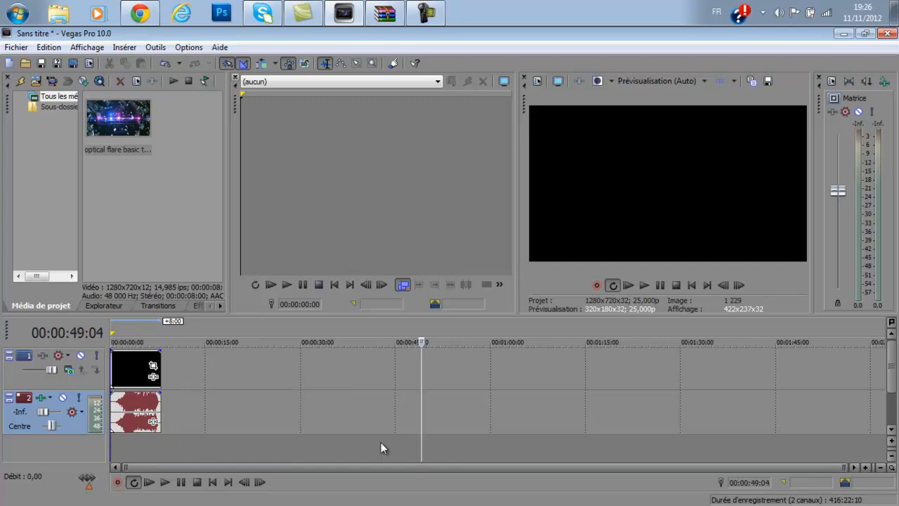
pyautogui.rightClick(173, 450)
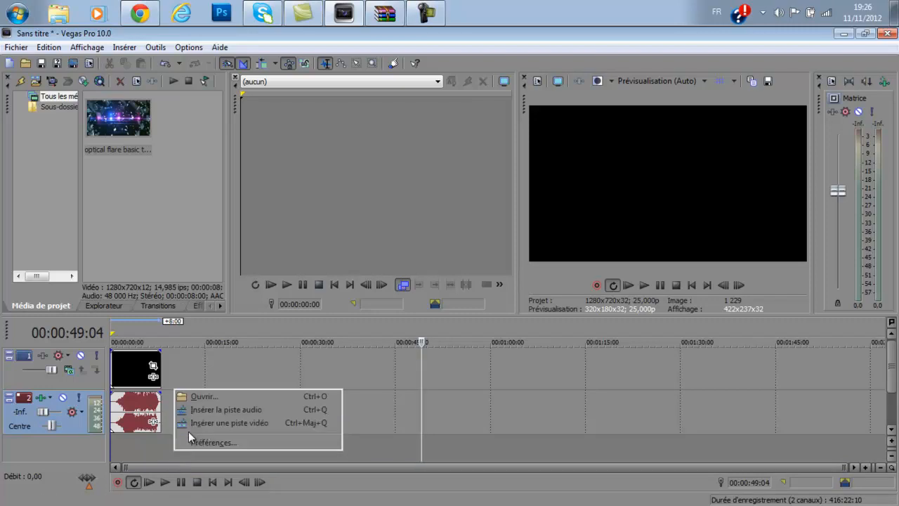
pyautogui.click(194, 425)
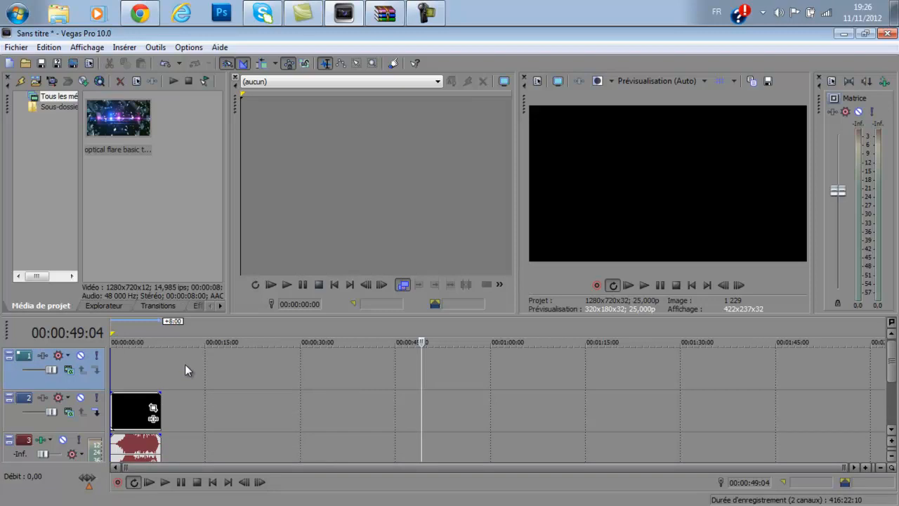
# Insert a text media event on the new video track and replace its sample text with "Boumi".
pyautogui.rightClick(132, 366)
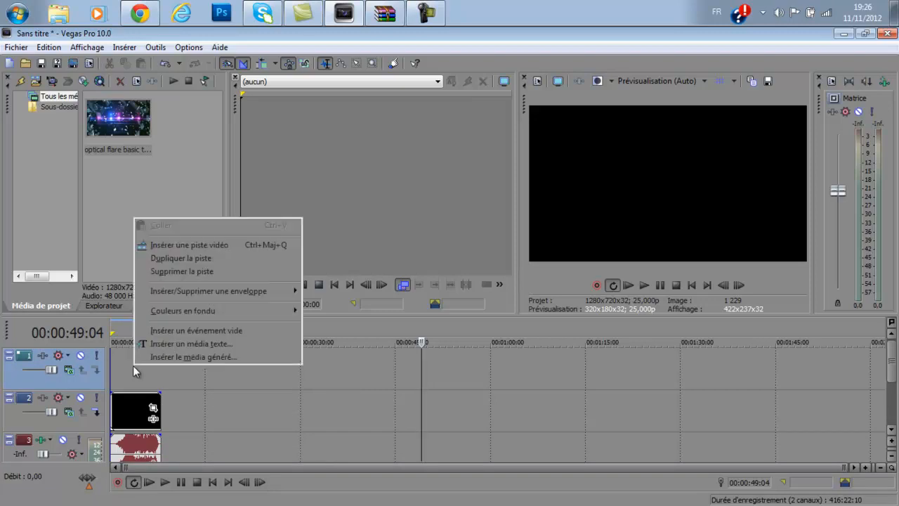
pyautogui.click(167, 344)
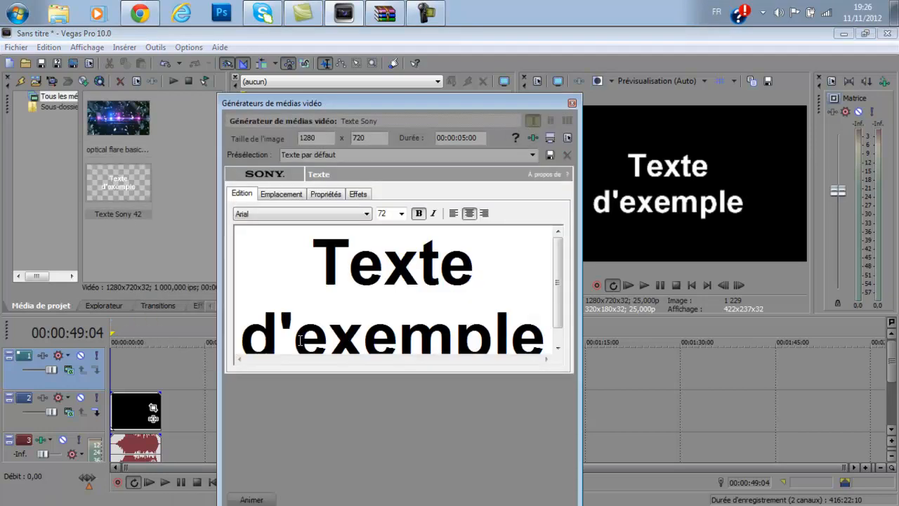
pyautogui.moveTo(300, 267); pyautogui.dragTo(469, 385)
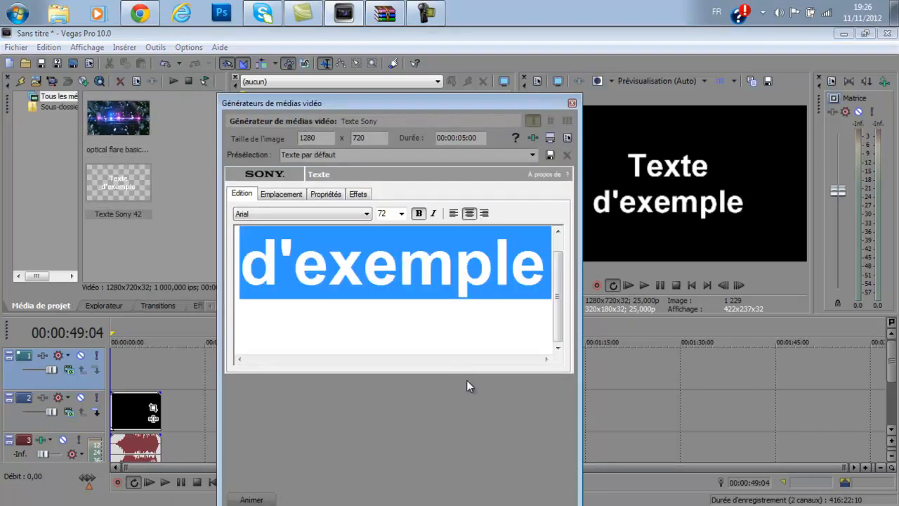
pyautogui.press('BackSpace')
pyautogui.write('Bo')
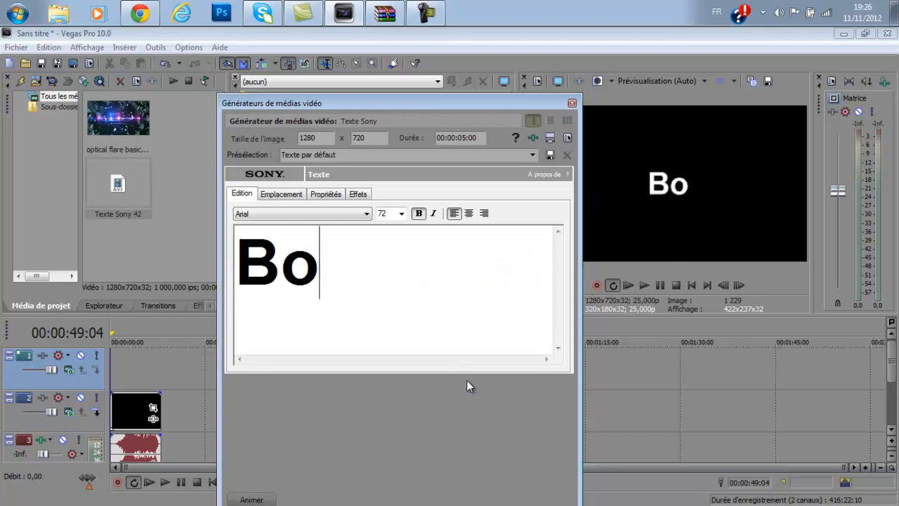
pyautogui.write('umi')
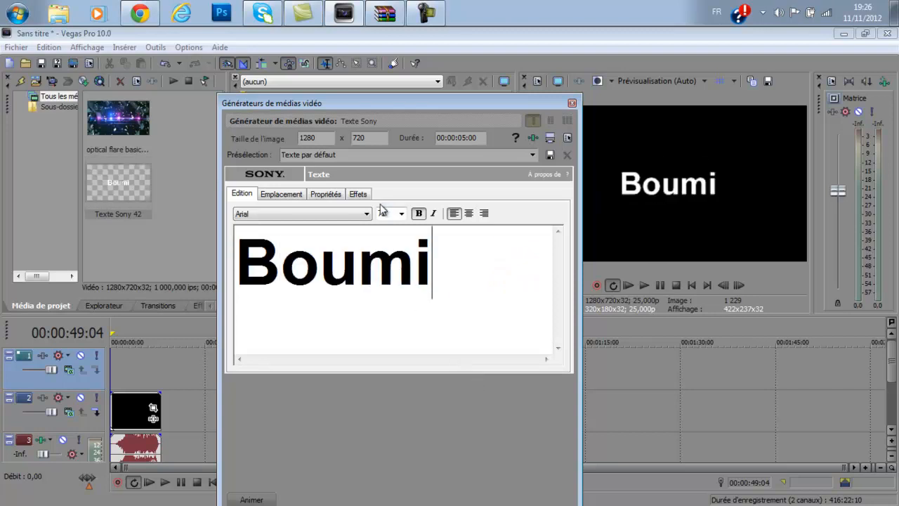
# Set the title text to size 60 in the TYPOGRAPH PRO font and close the media generator.
pyautogui.click(401, 213)
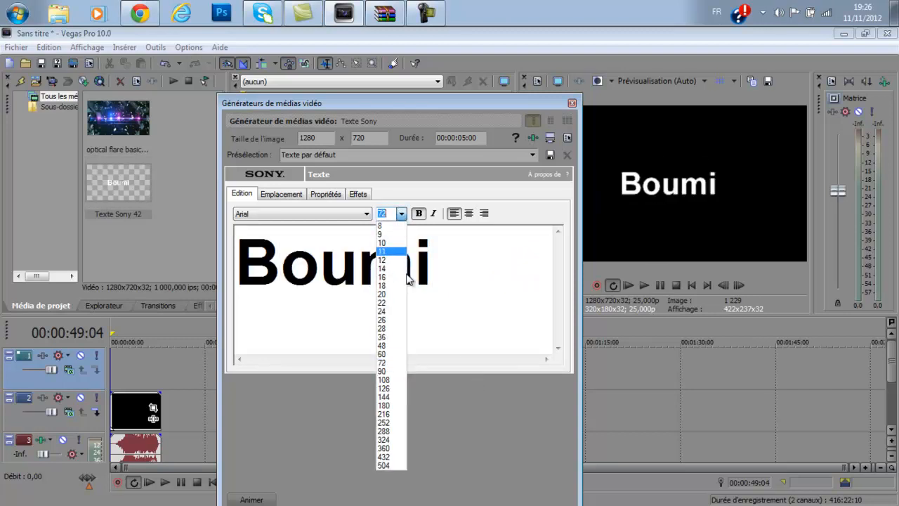
pyautogui.click(401, 353)
pyautogui.click(367, 213)
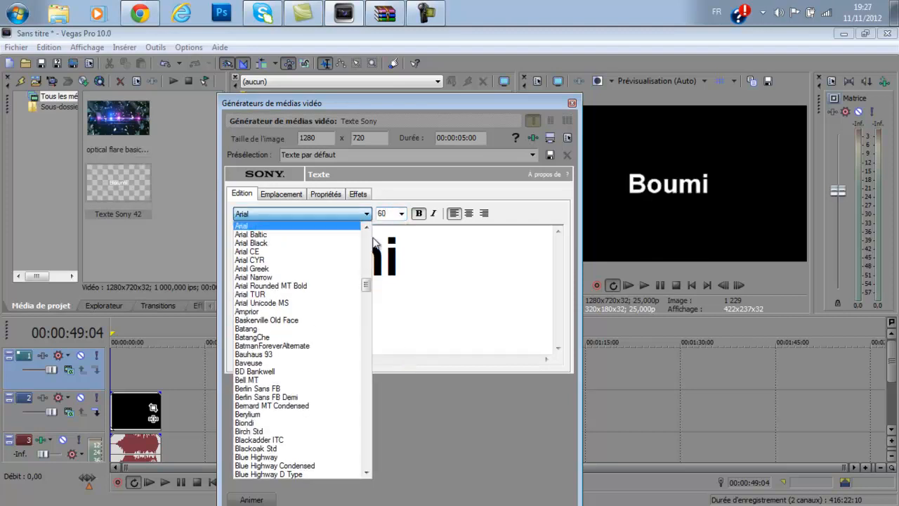
pyautogui.scroll(-20, 336, 321)
pyautogui.scroll(-12, 334, 320)
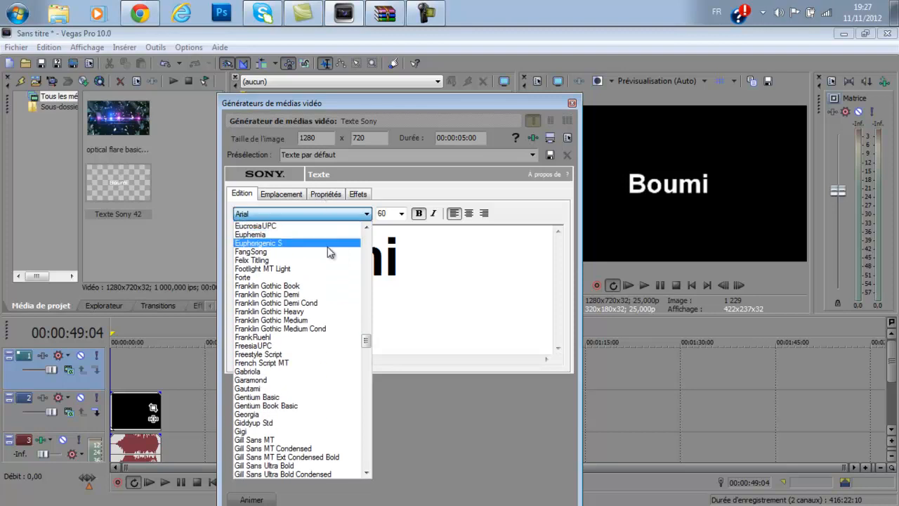
pyautogui.scroll(-4, 303, 322)
pyautogui.scroll(-7, 302, 321)
pyautogui.moveTo(365, 359); pyautogui.dragTo(366, 469)
pyautogui.click(305, 344)
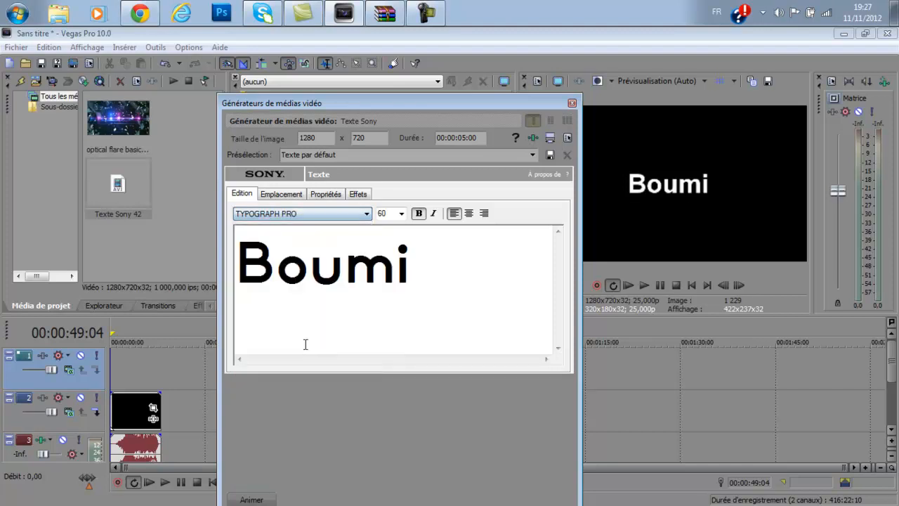
pyautogui.click(573, 103)
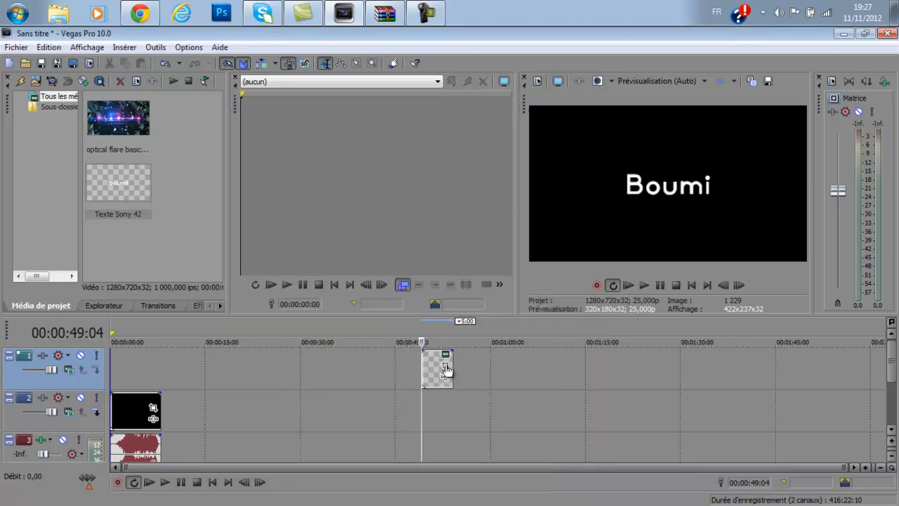
# Move the Boumi title event to start at the flash at 00:00:02:12, and shorten it to about 2 seconds.
pyautogui.moveTo(443, 369); pyautogui.dragTo(236, 372)
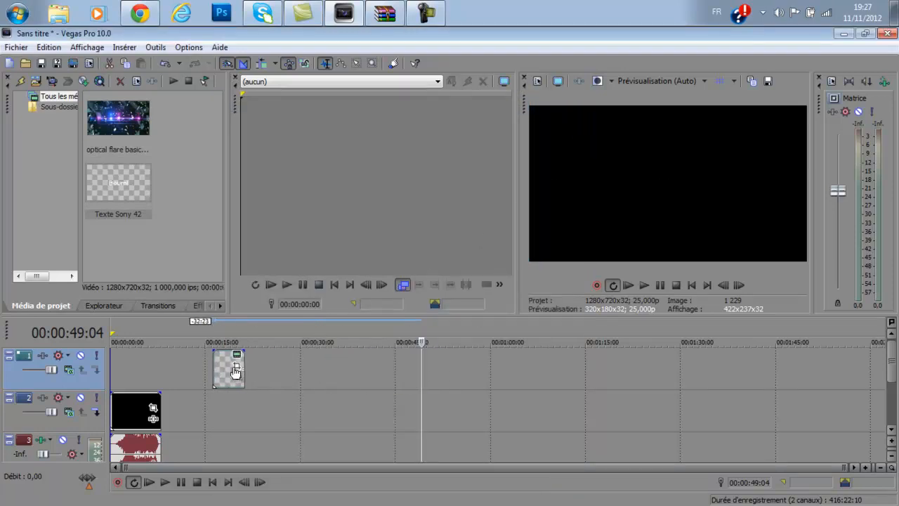
pyautogui.moveTo(415, 363); pyautogui.dragTo(190, 371)
pyautogui.moveTo(154, 370); pyautogui.dragTo(127, 373)
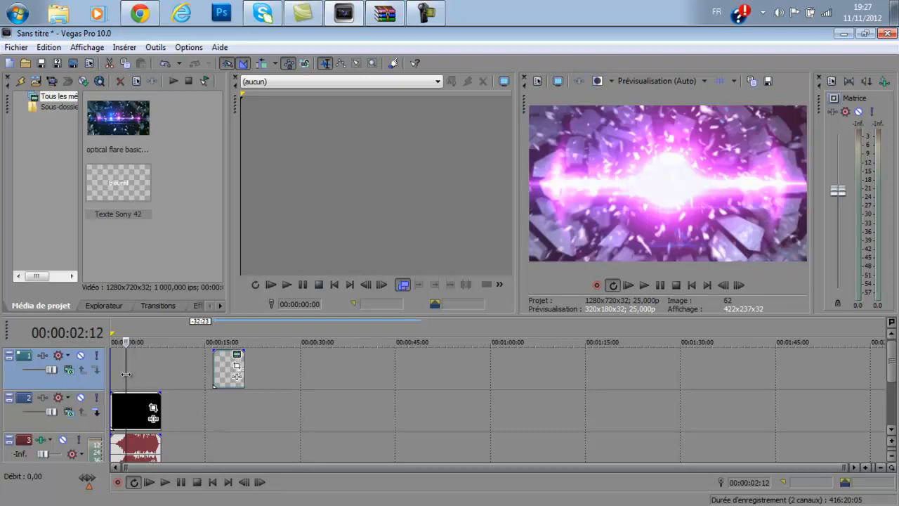
pyautogui.moveTo(126, 373); pyautogui.dragTo(98, 416)
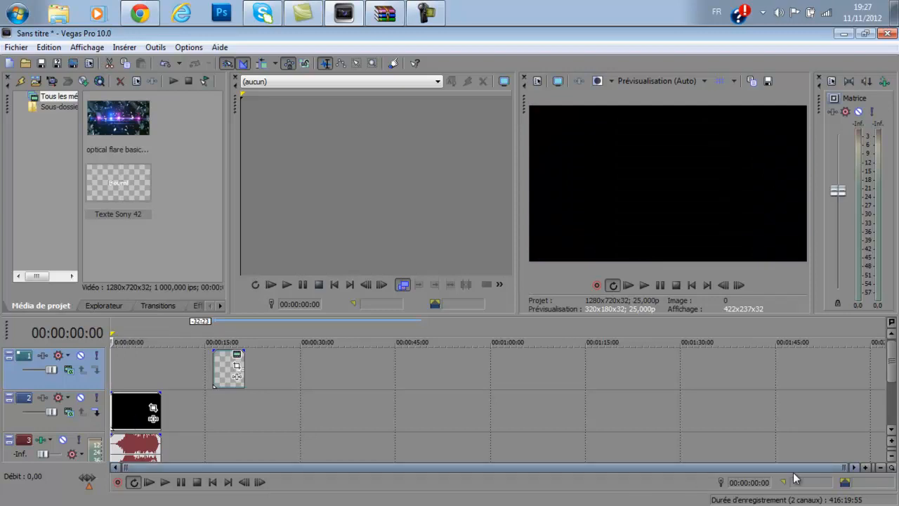
pyautogui.click(866, 468)
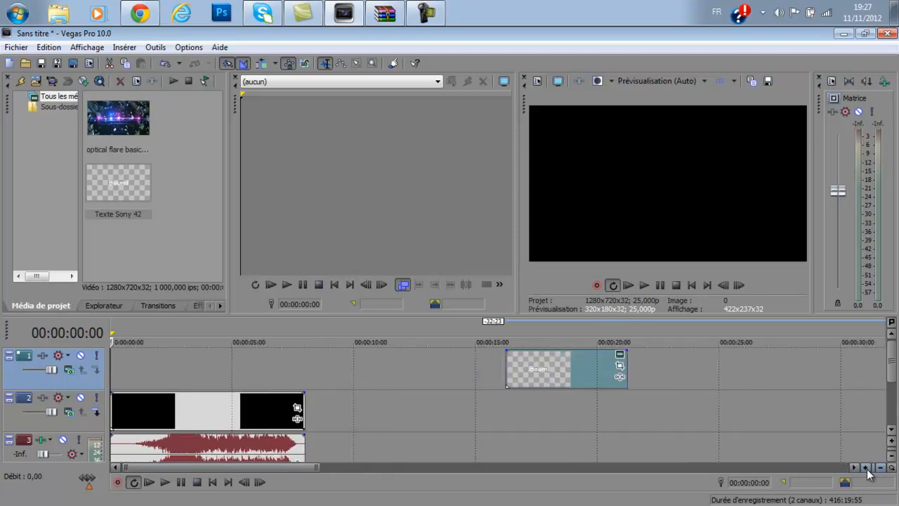
pyautogui.moveTo(109, 362); pyautogui.dragTo(170, 366)
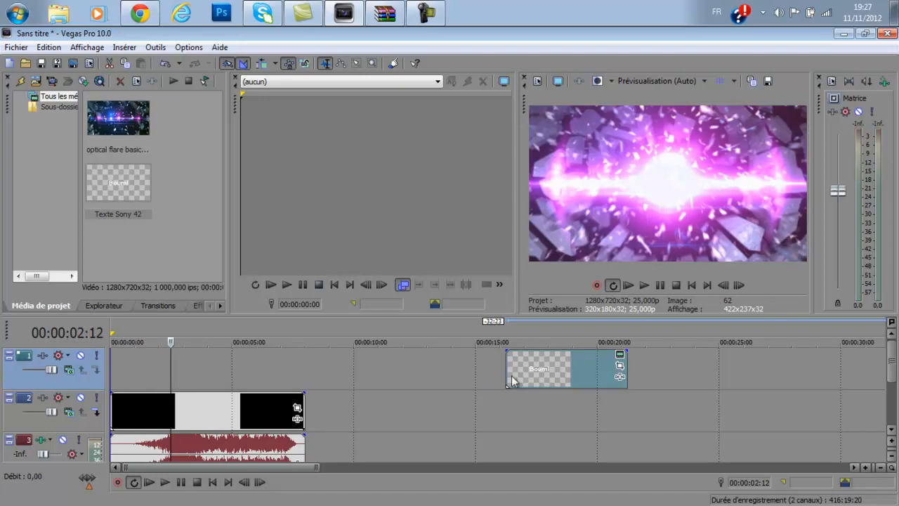
pyautogui.moveTo(570, 368); pyautogui.dragTo(219, 364)
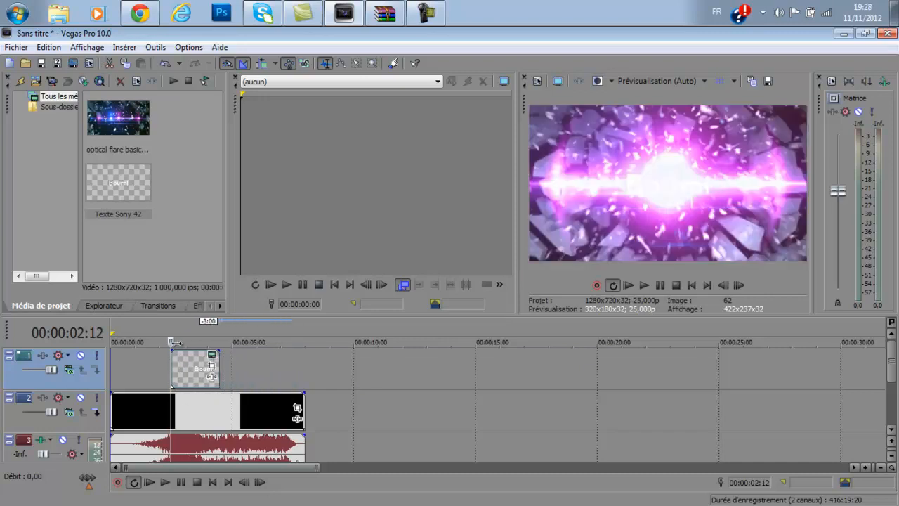
# Preview the title section and extend the title event's end by 2:15, shortly before the optical flare clip's end.
pyautogui.press('space')
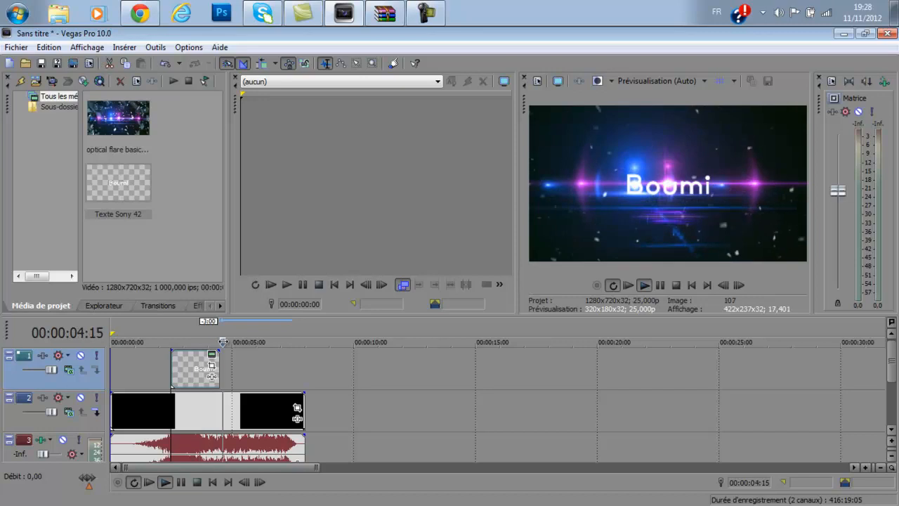
pyautogui.moveTo(247, 342); pyautogui.dragTo(227, 342)
pyautogui.moveTo(217, 372); pyautogui.dragTo(281, 366)
# Play the intro from several points to check the title's timing against the flashes, and leave the playhead at 00:00:04:06.
pyautogui.press('space')
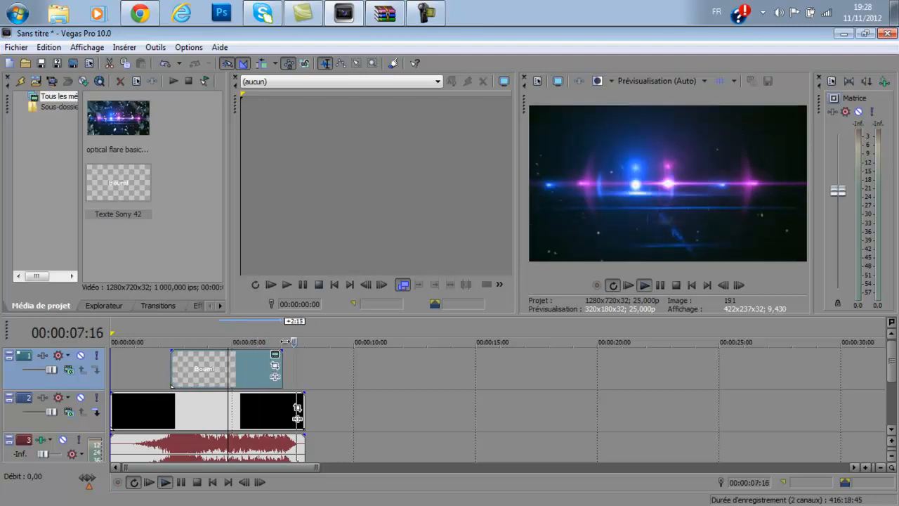
pyautogui.moveTo(292, 342); pyautogui.dragTo(272, 341)
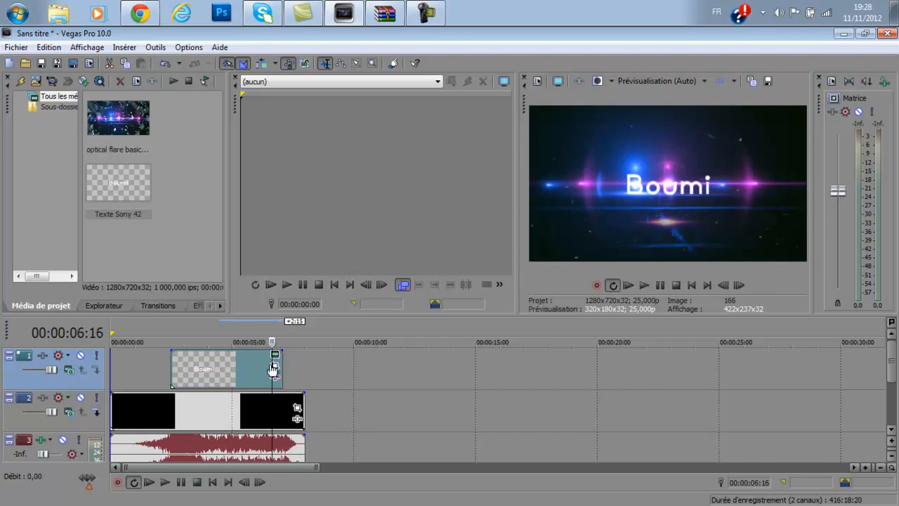
pyautogui.press('space')
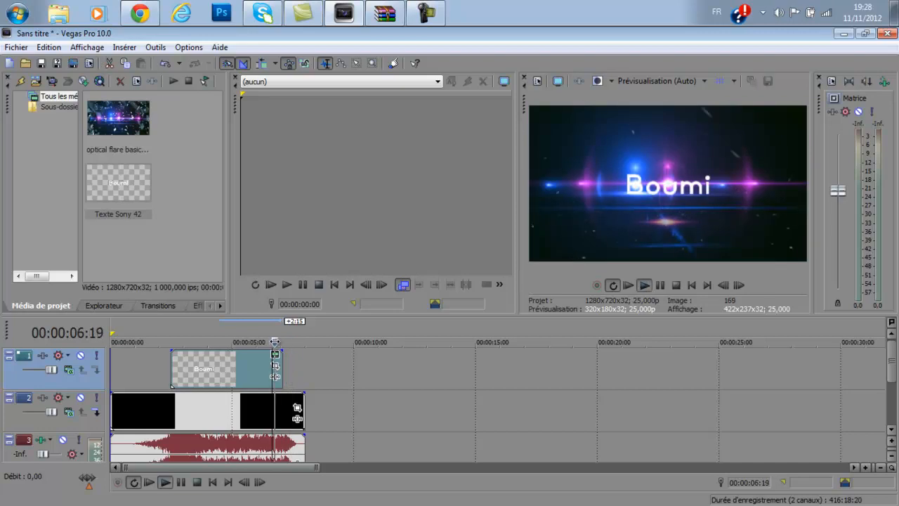
pyautogui.moveTo(288, 341); pyautogui.dragTo(127, 342)
pyautogui.click(165, 482)
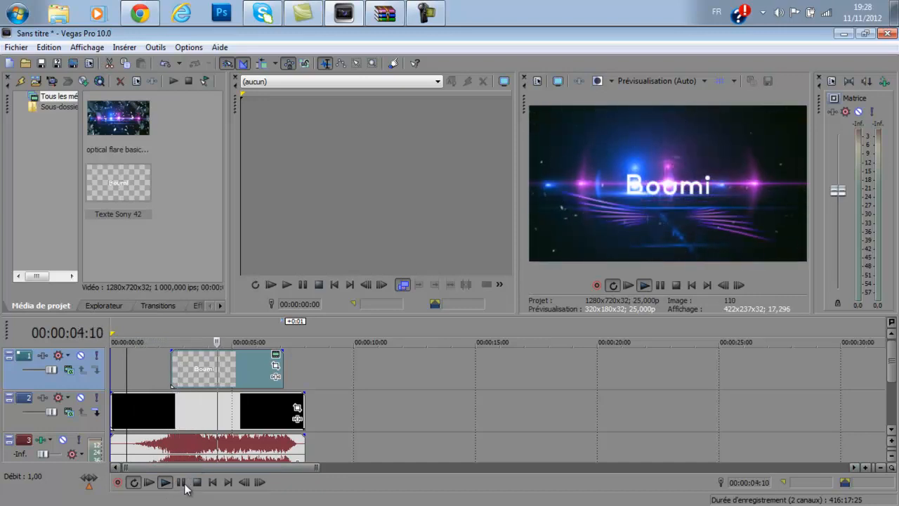
pyautogui.click(182, 482)
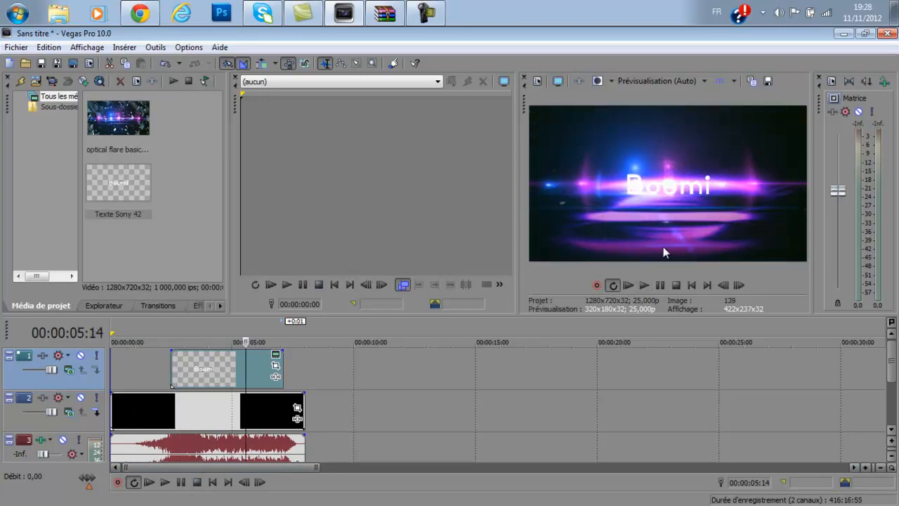
pyautogui.click(165, 483)
pyautogui.click(180, 482)
pyautogui.click(275, 343)
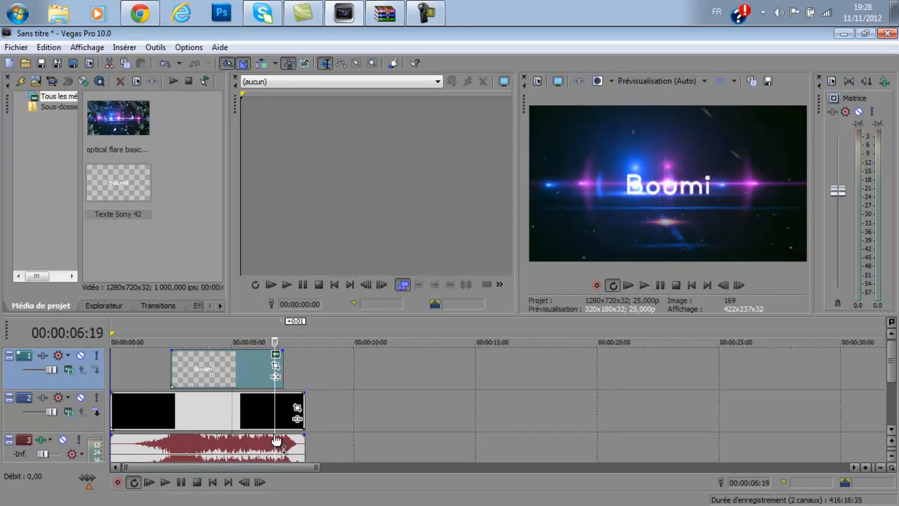
pyautogui.press('space')
pyautogui.moveTo(275, 343); pyautogui.dragTo(213, 342)
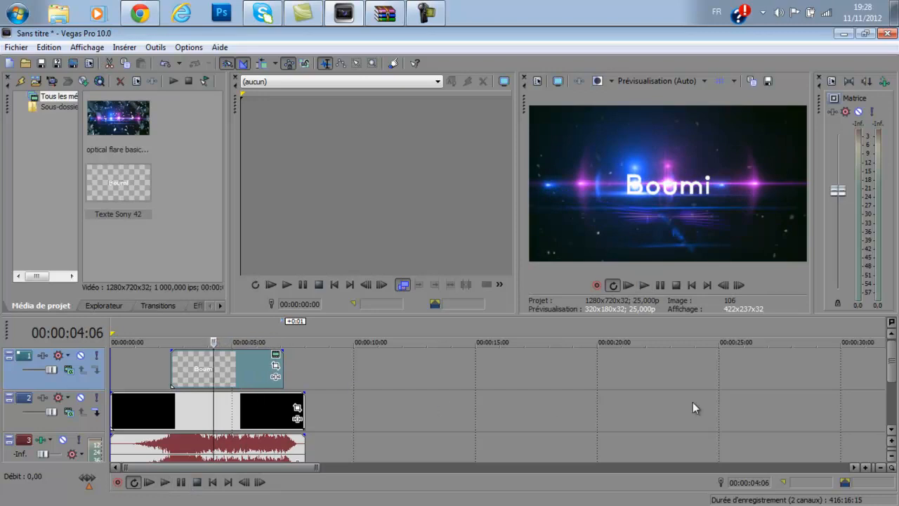
# Examine the Boumi title's placement and text editing settings in the media generator, and close it.
pyautogui.scroll(4, 774, 404)
pyautogui.scroll(-5, 775, 399)
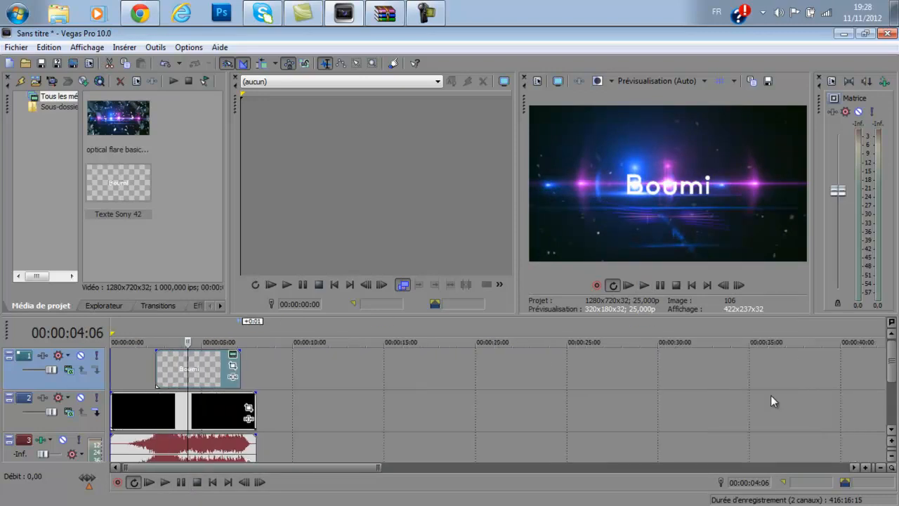
pyautogui.click(235, 357)
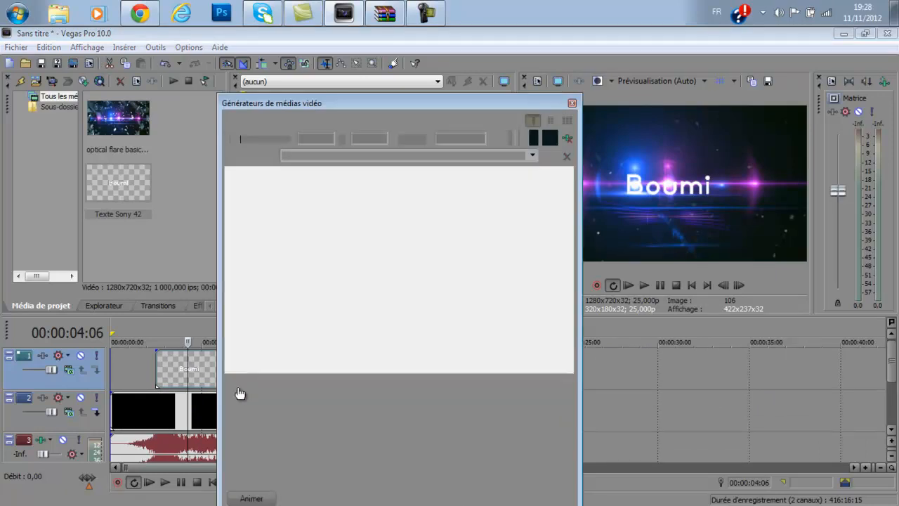
pyautogui.click(297, 195)
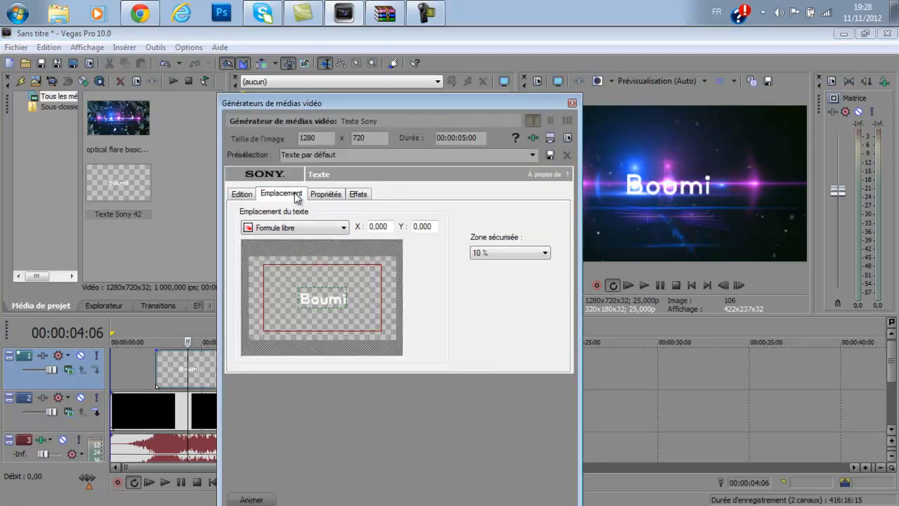
pyautogui.click(242, 194)
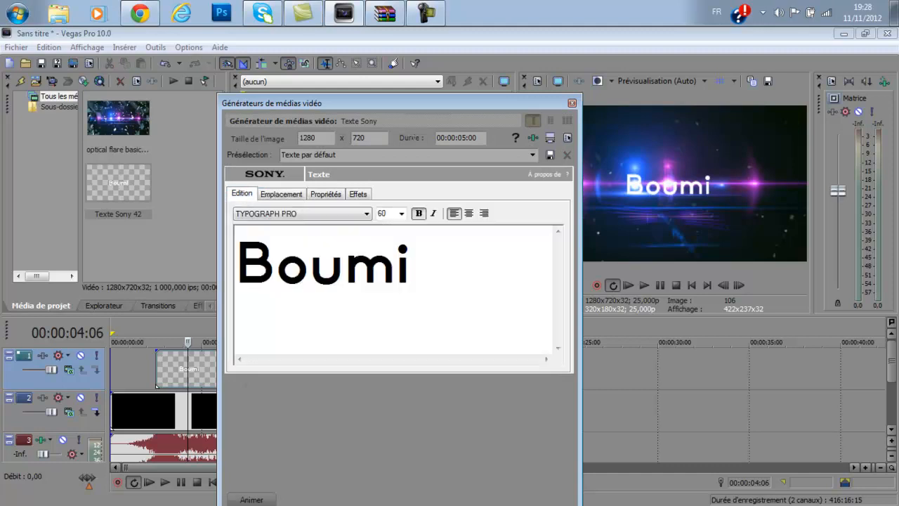
pyautogui.click(573, 103)
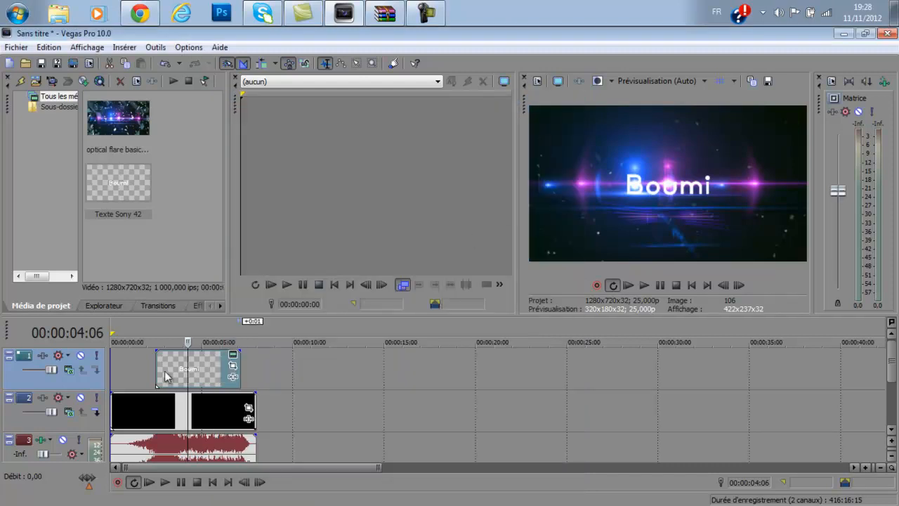
# Reopen the Boumi title's generator settings and move the text slightly down to about X 0,009, Y 0,134.
pyautogui.click(234, 357)
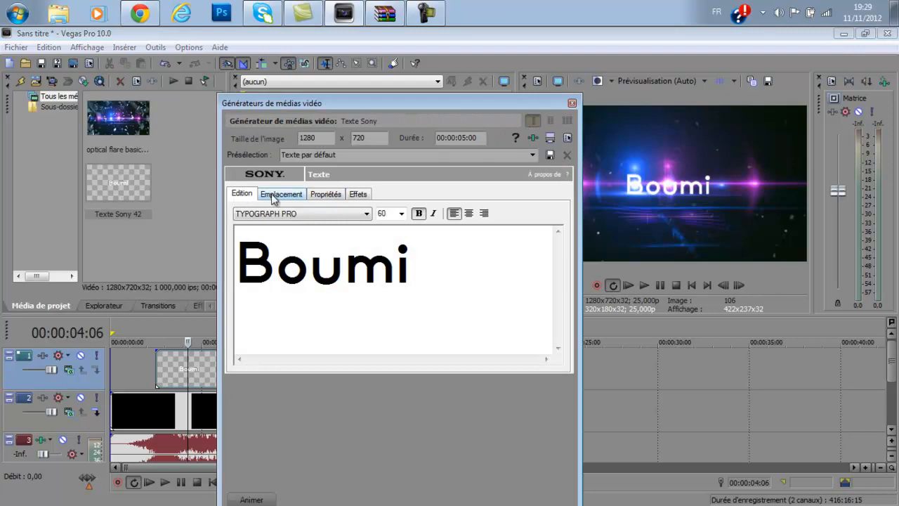
pyautogui.click(278, 196)
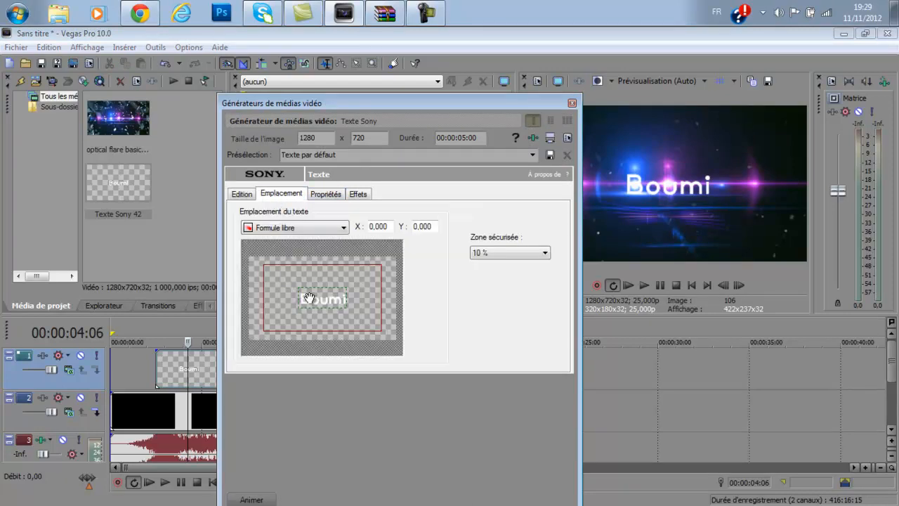
pyautogui.moveTo(316, 300); pyautogui.dragTo(316, 306)
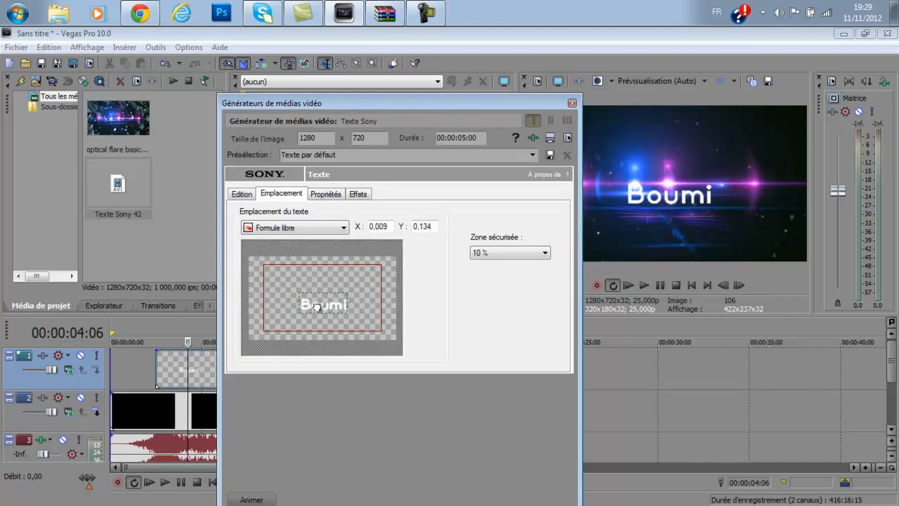
# Change the title's text color to red with values 201, 0, 0 and close the media generator.
pyautogui.click(334, 196)
pyautogui.moveTo(346, 265); pyautogui.dragTo(380, 269)
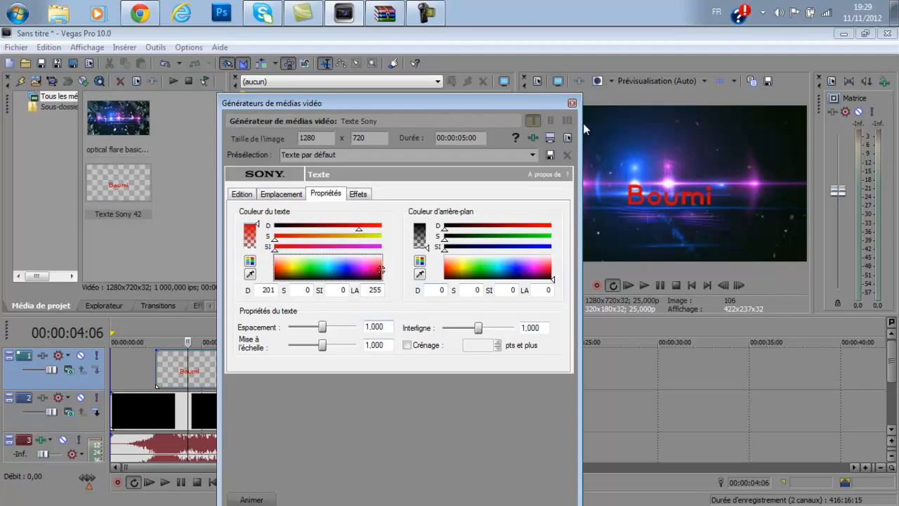
pyautogui.click(573, 104)
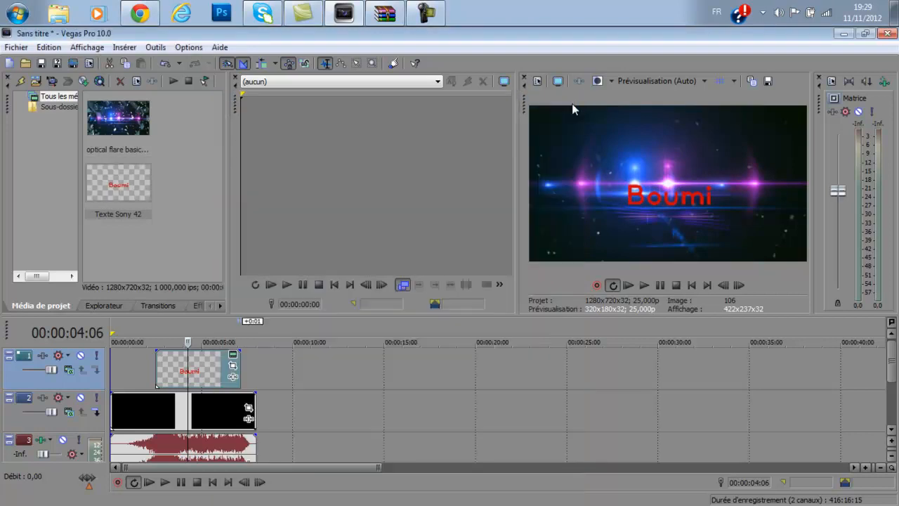
# Play the intro from the start to check the red title, and pause it near the end.
pyautogui.click(149, 482)
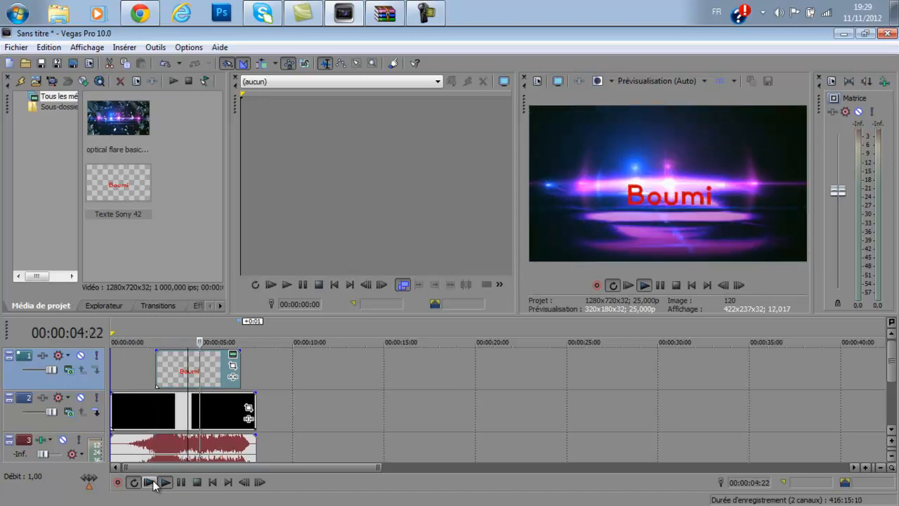
pyautogui.click(181, 482)
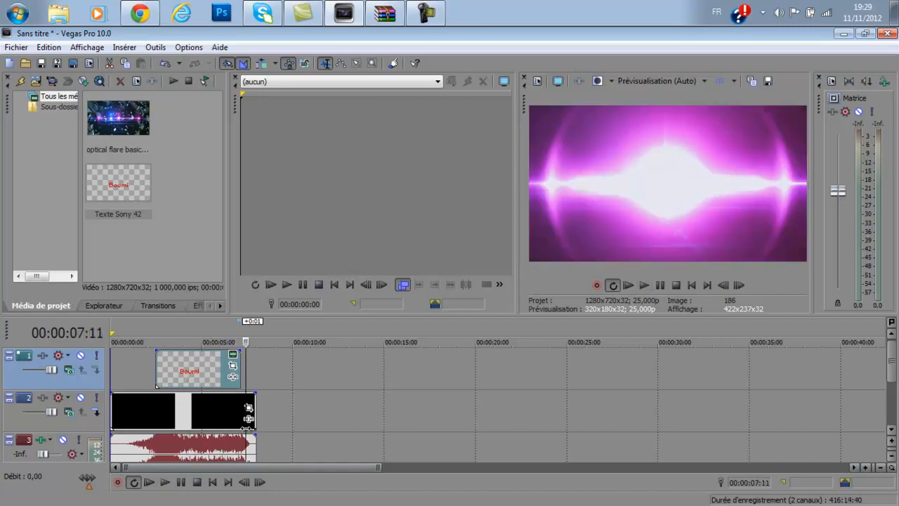
pyautogui.scroll(-5, 471, 397)
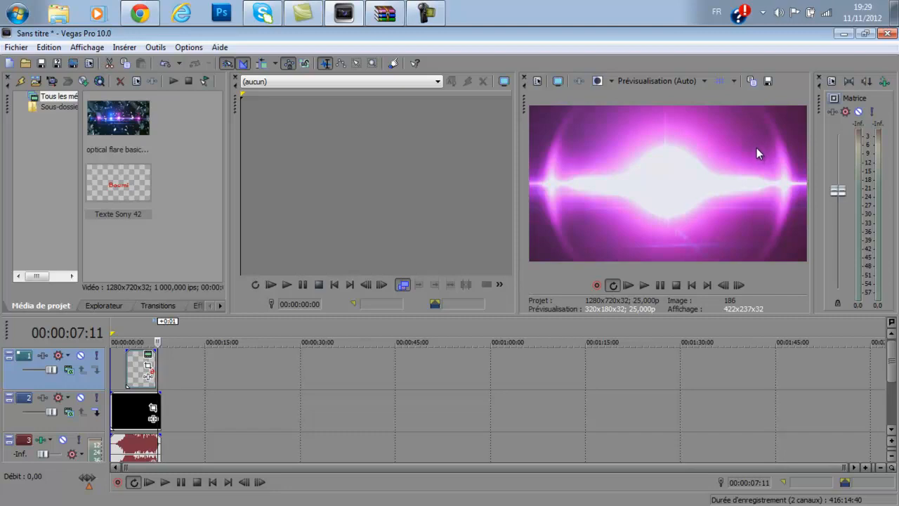
# Minimize the Vegas Pro window to show the desktop.
pyautogui.click(842, 34)
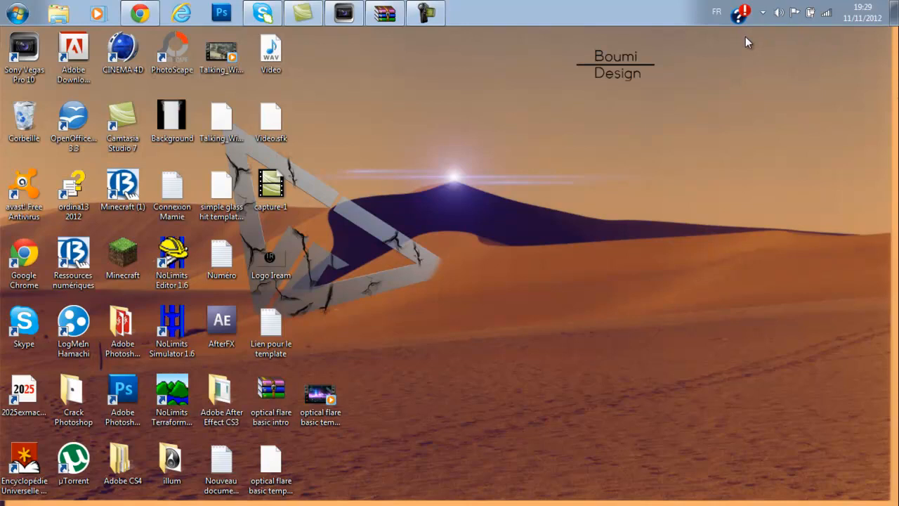
pyautogui.click(336, 11)
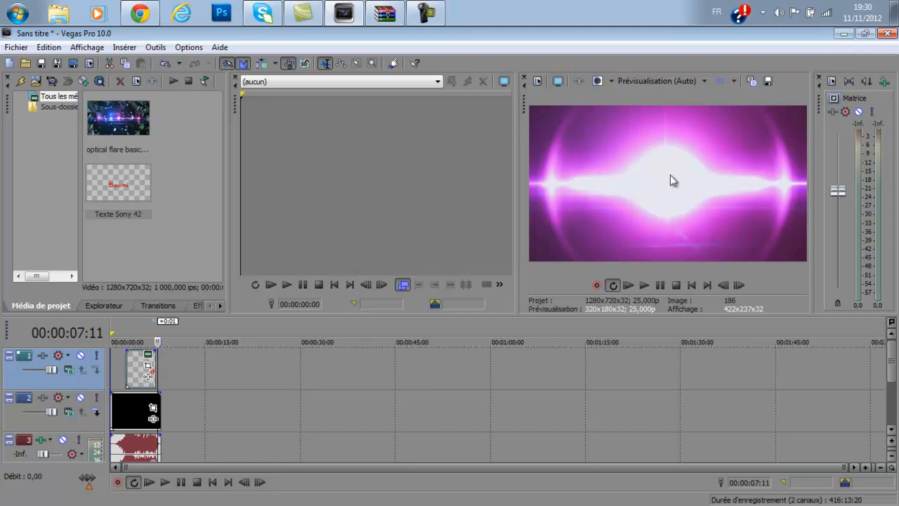
pyautogui.click(839, 35)
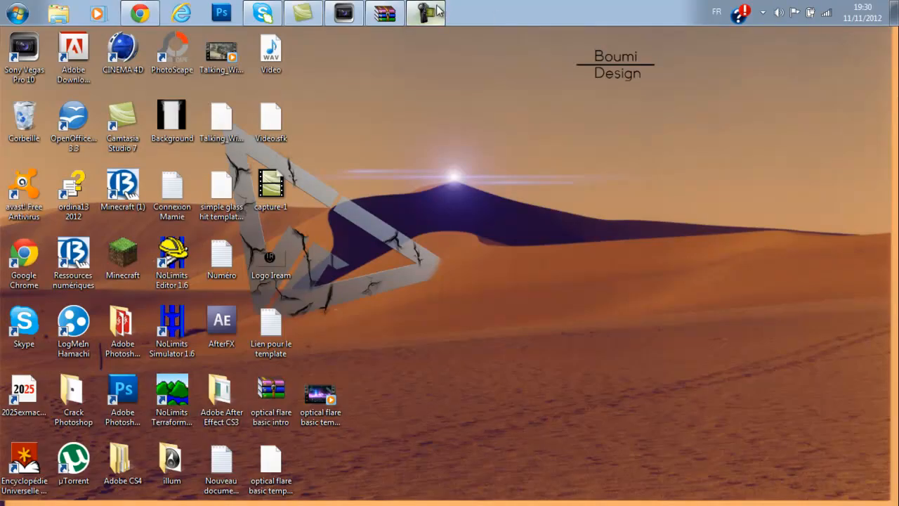